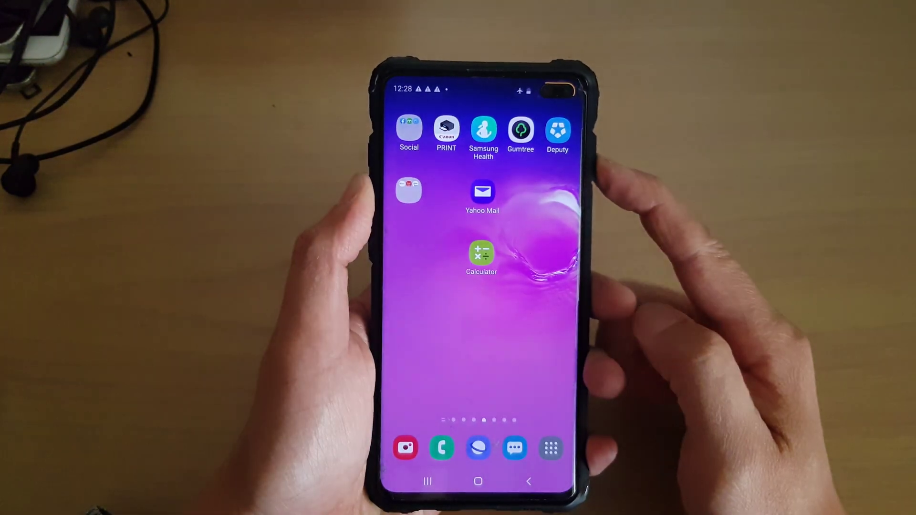
# Switch the Galaxy S10 off through the side-key power menu, confirming Power off.
pyautogui.press('XF86PowerOff')
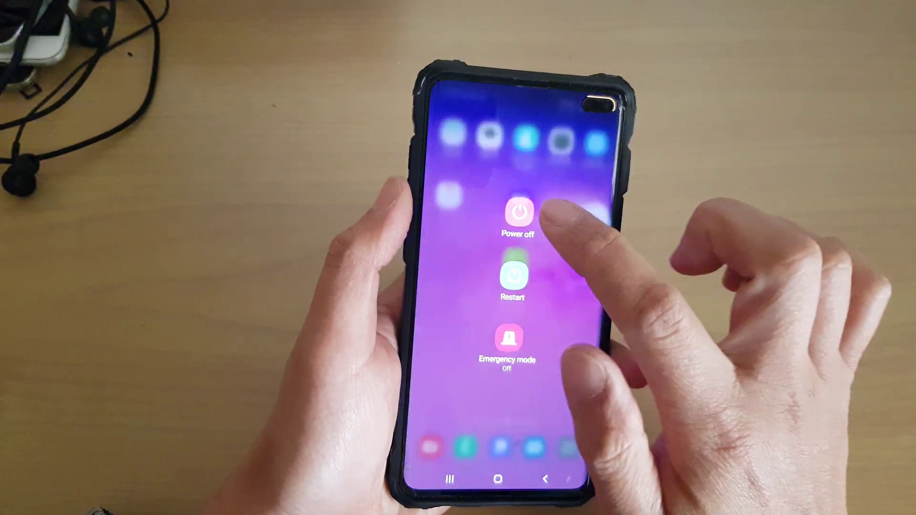
pyautogui.click(555, 215)
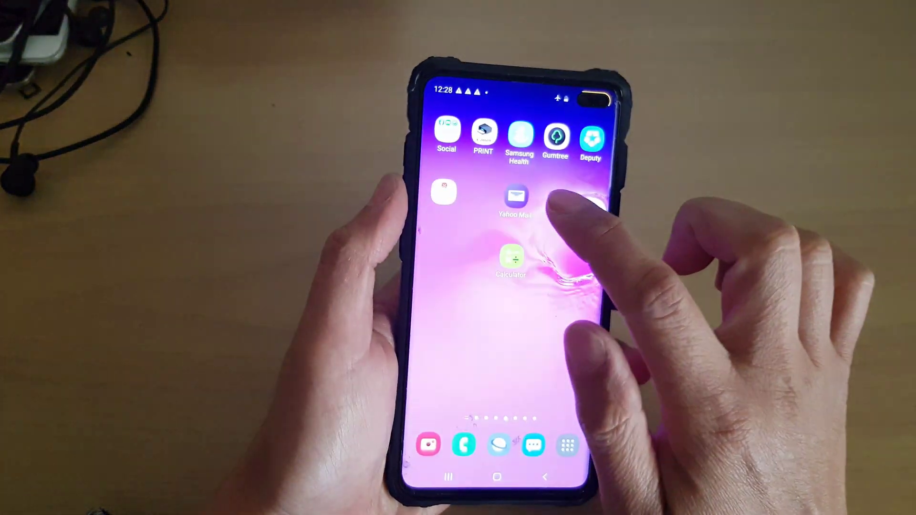
pyautogui.press('XF86PowerOff')
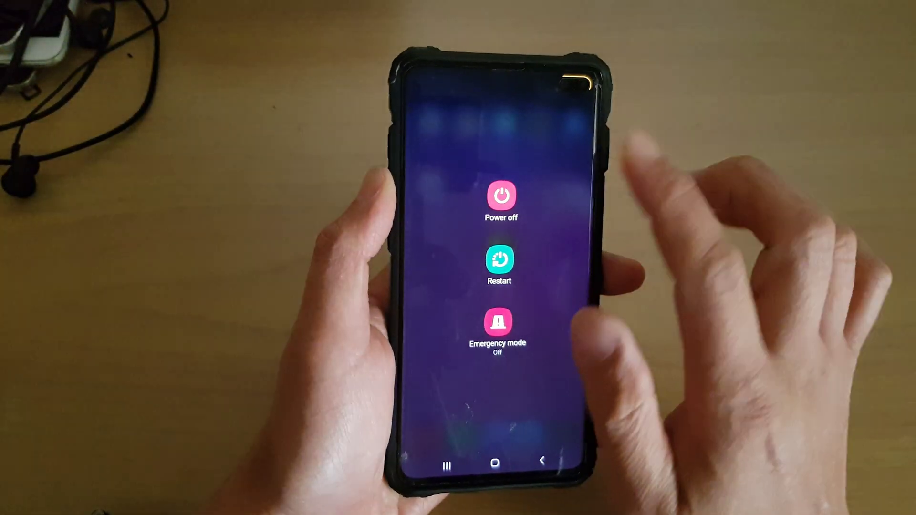
pyautogui.click(522, 205)
pyautogui.click(497, 250)
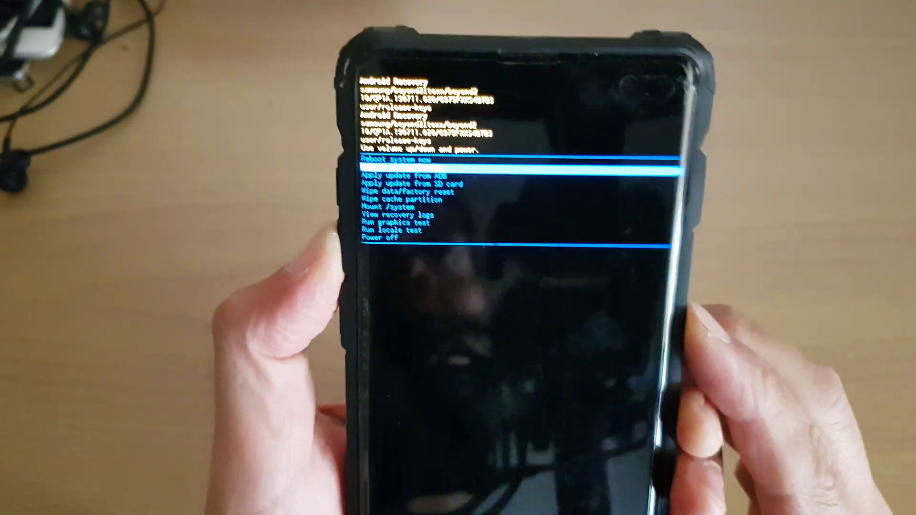
# Highlight 'Reboot to bootloader' in the Android Recovery menu.
pyautogui.press('Down')
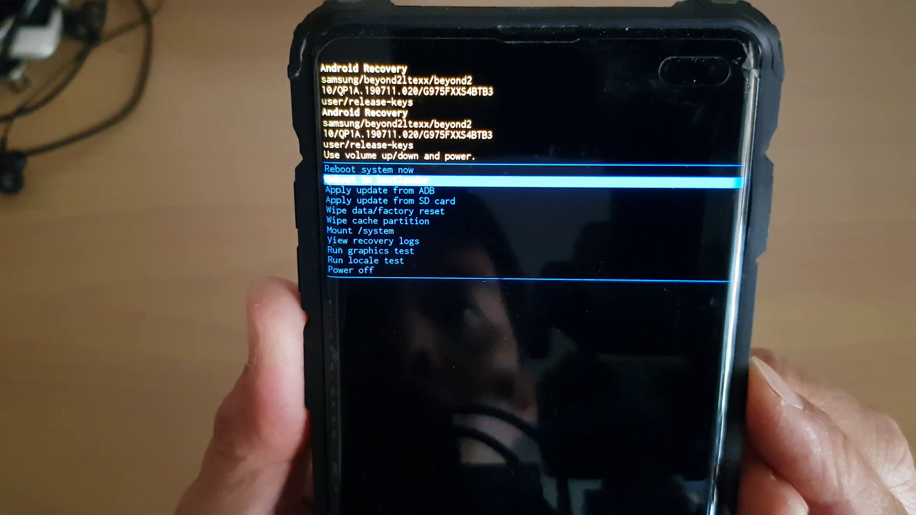
pyautogui.press('Up')
pyautogui.press('Down')
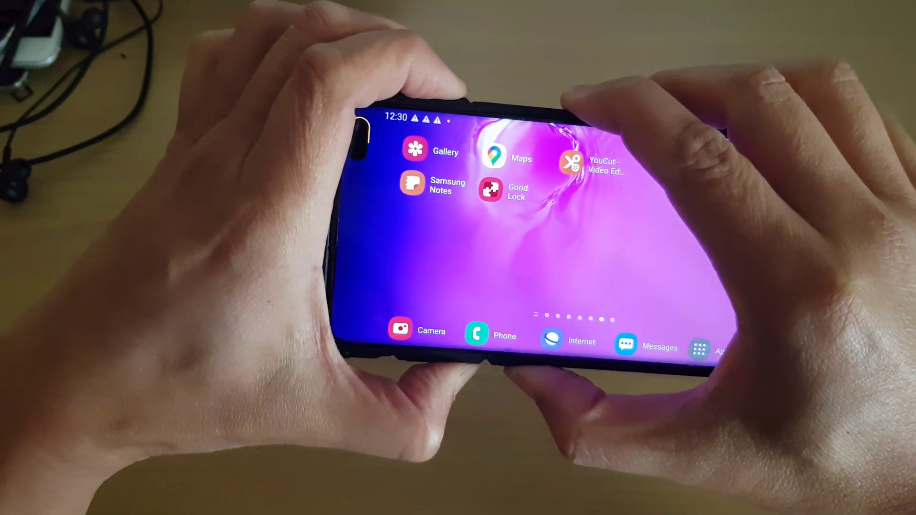
# Force the Galaxy S10 to restart with the Power key.
pyautogui.press('XF86PowerOff')
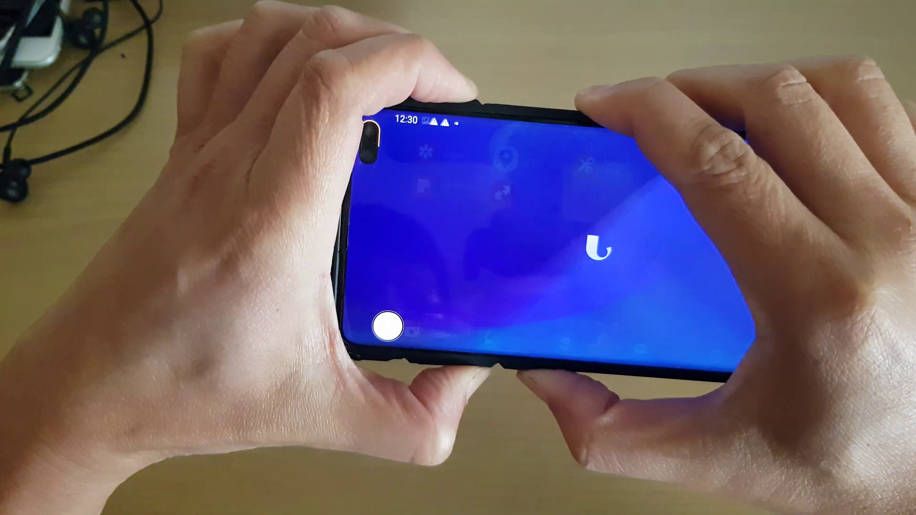